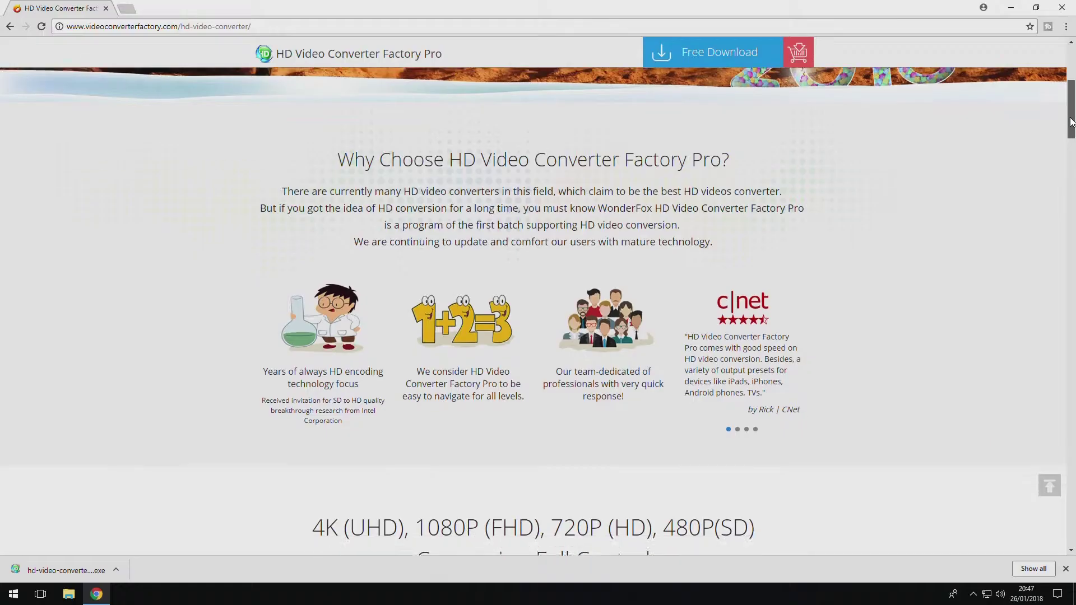
Step: Open the WonderFox Buy Now page in a background tab and start the free installer download
{"action": "scroll", "coordinate": [1072, 126], "scroll_direction": "down", "scroll_amount": 1}
{"action": "left_click_drag", "start_coordinate": [1072, 126], "coordinate": [981, 80]}
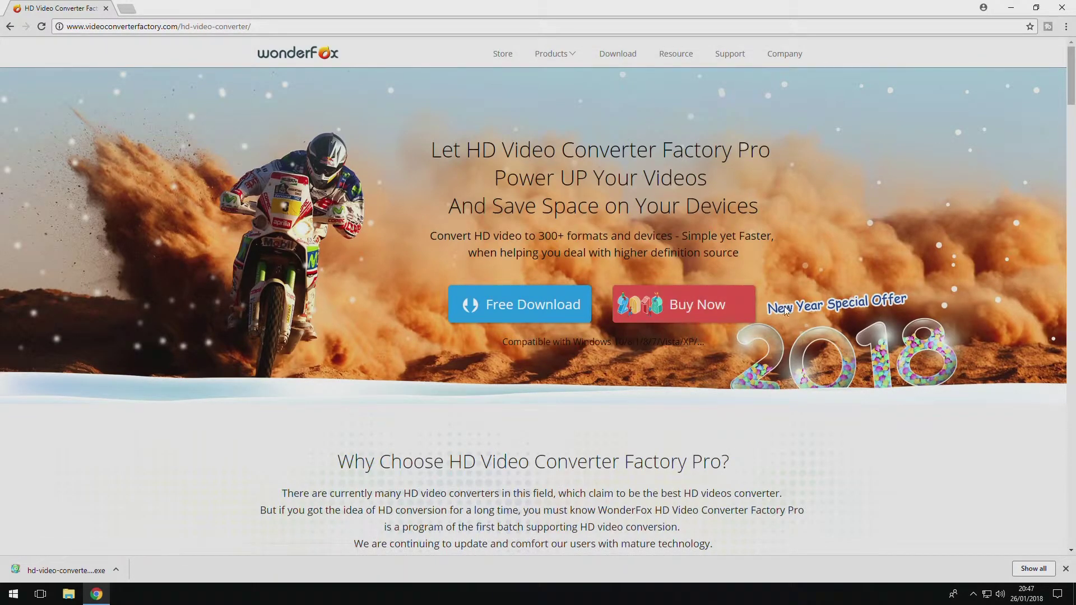
{"action": "right_click", "coordinate": [693, 307]}
{"action": "left_click", "coordinate": [709, 315]}
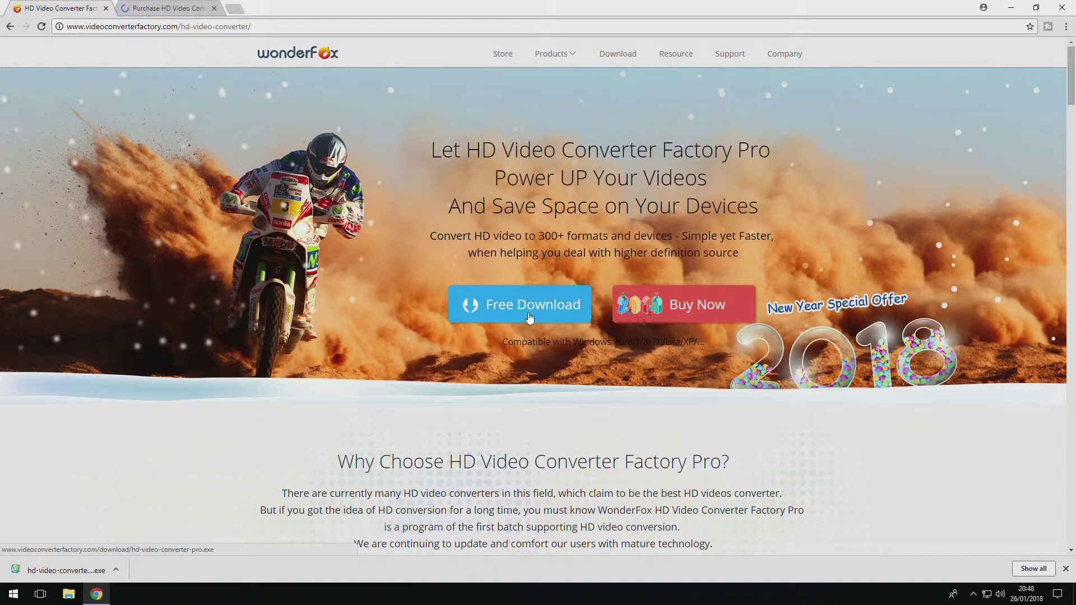
{"action": "left_click", "coordinate": [494, 287]}
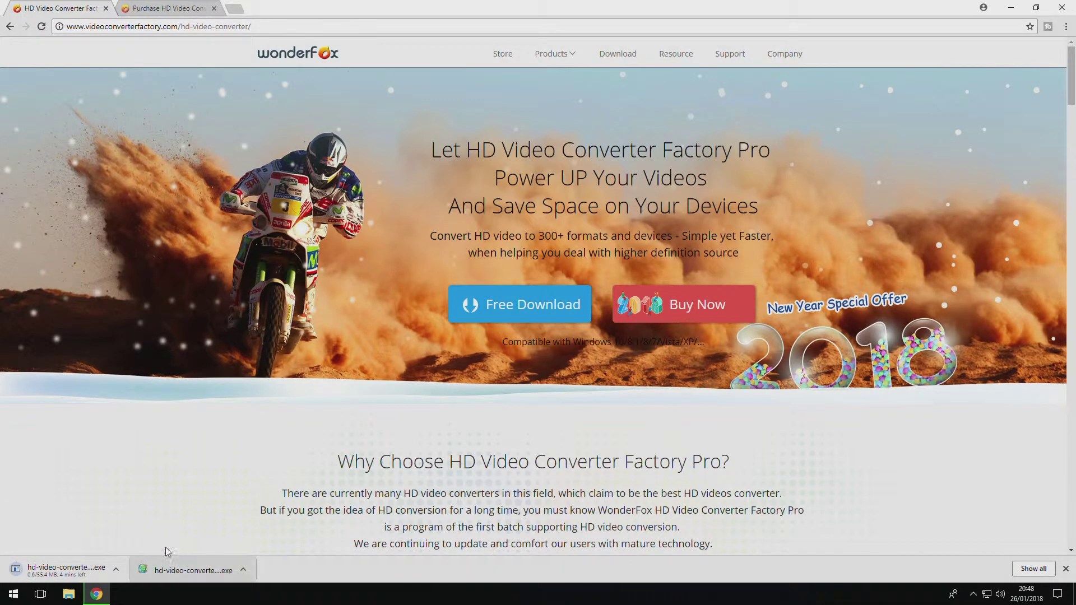
Step: Cancel the duplicate download, view the pricing tab, and launch the downloaded installer
{"action": "left_click", "coordinate": [117, 571]}
{"action": "left_click", "coordinate": [135, 552]}
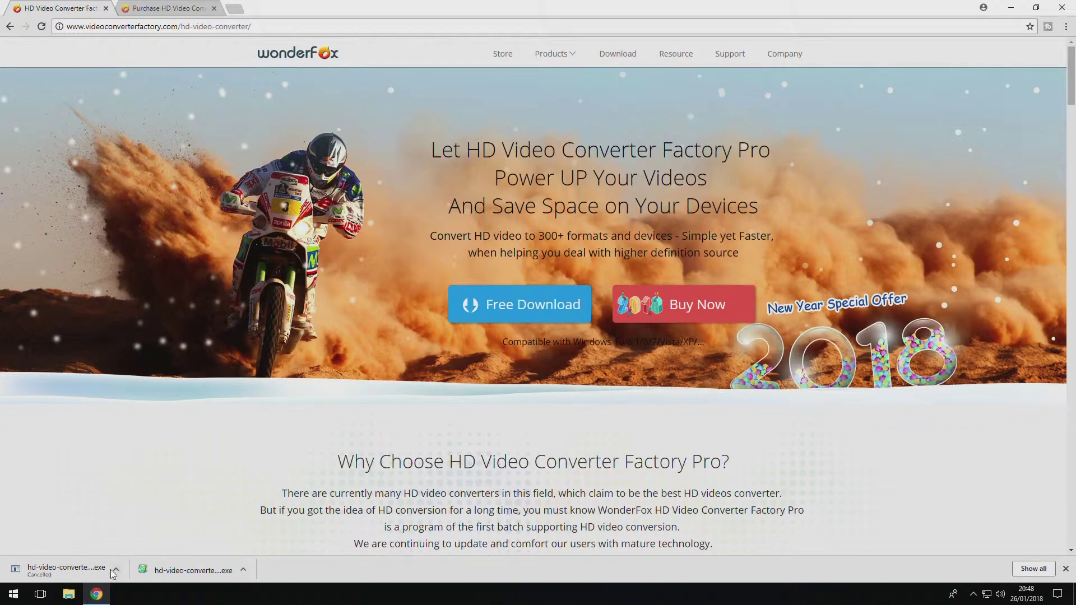
{"action": "left_click", "coordinate": [187, 5]}
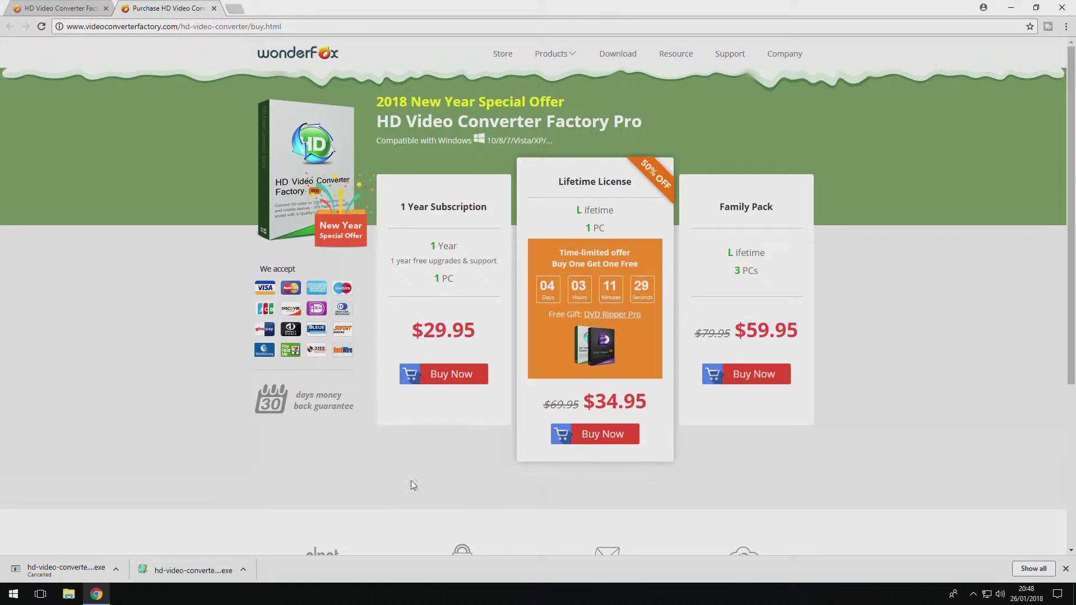
{"action": "left_click", "coordinate": [186, 566]}
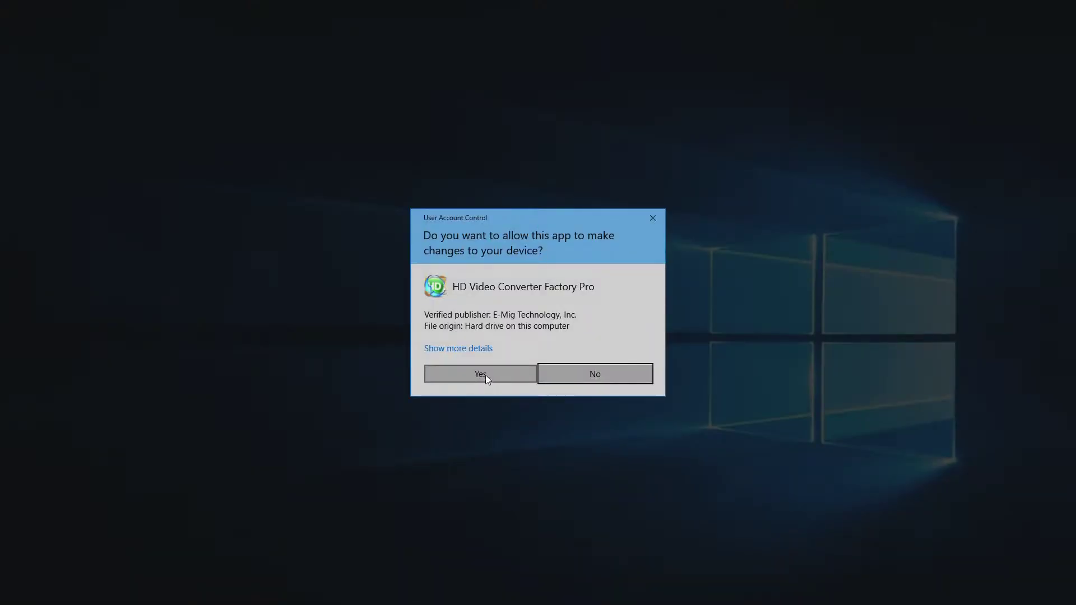
Step: Install HD Video Converter Factory Pro 14.2 in English to the default location and launch it
{"action": "left_click", "coordinate": [480, 374]}
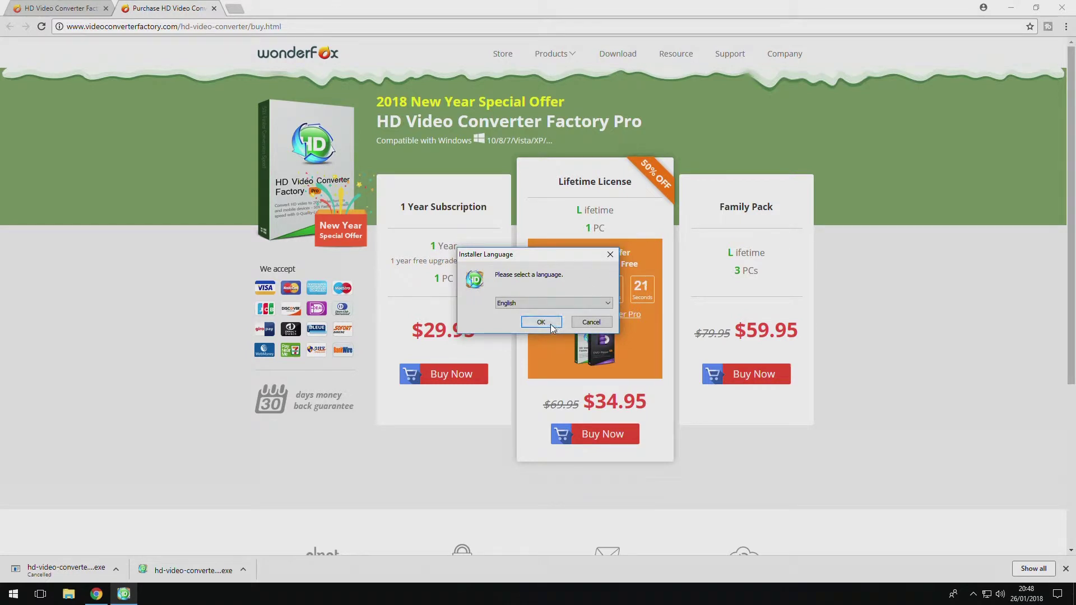
{"action": "left_click", "coordinate": [541, 323]}
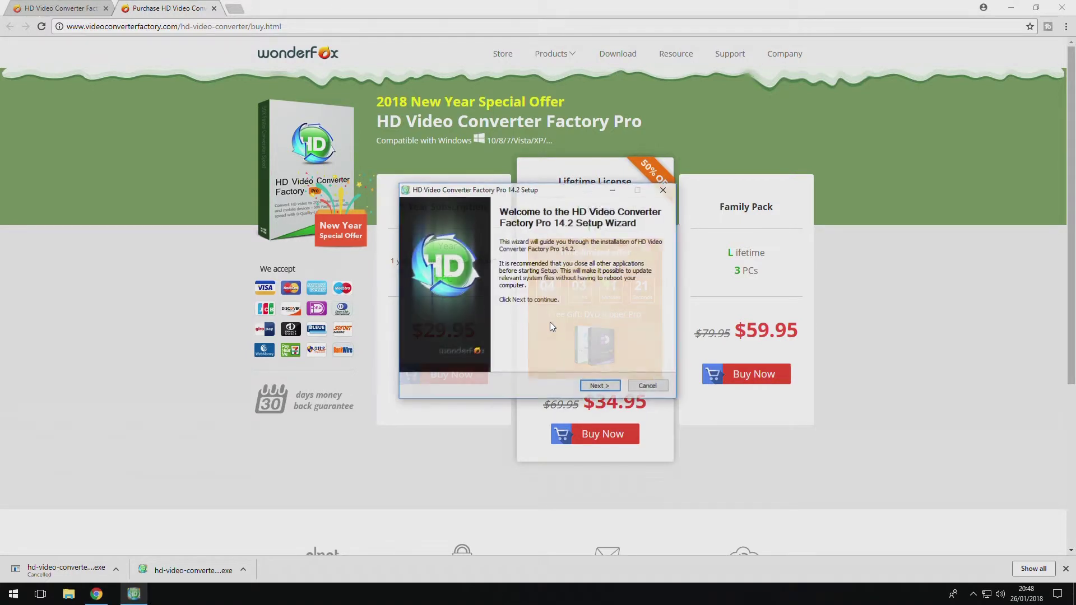
{"action": "left_click", "coordinate": [601, 386]}
{"action": "left_click", "coordinate": [601, 387]}
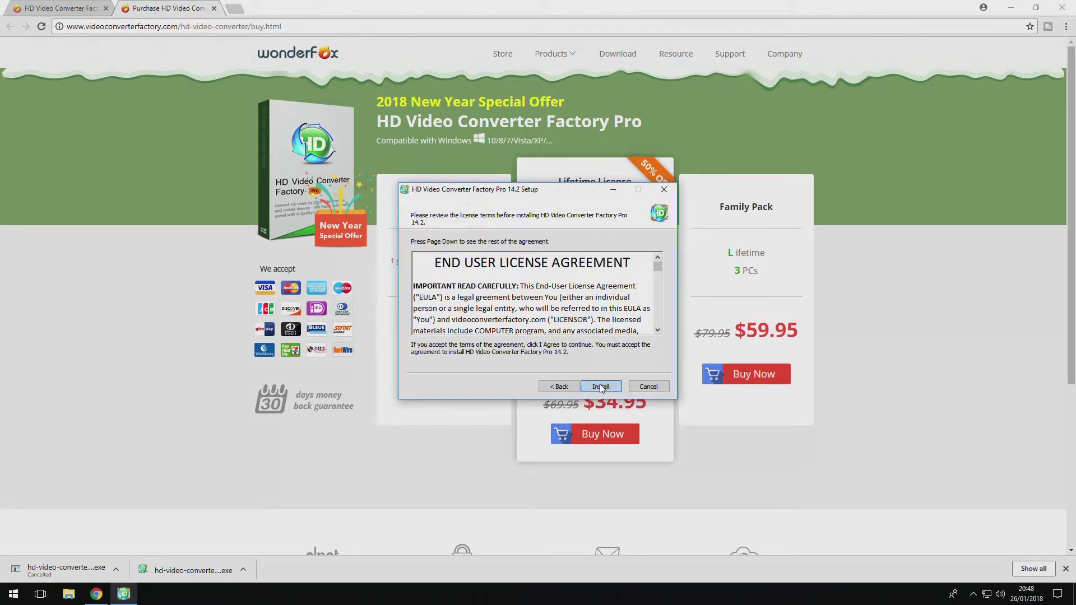
{"action": "left_click", "coordinate": [600, 386]}
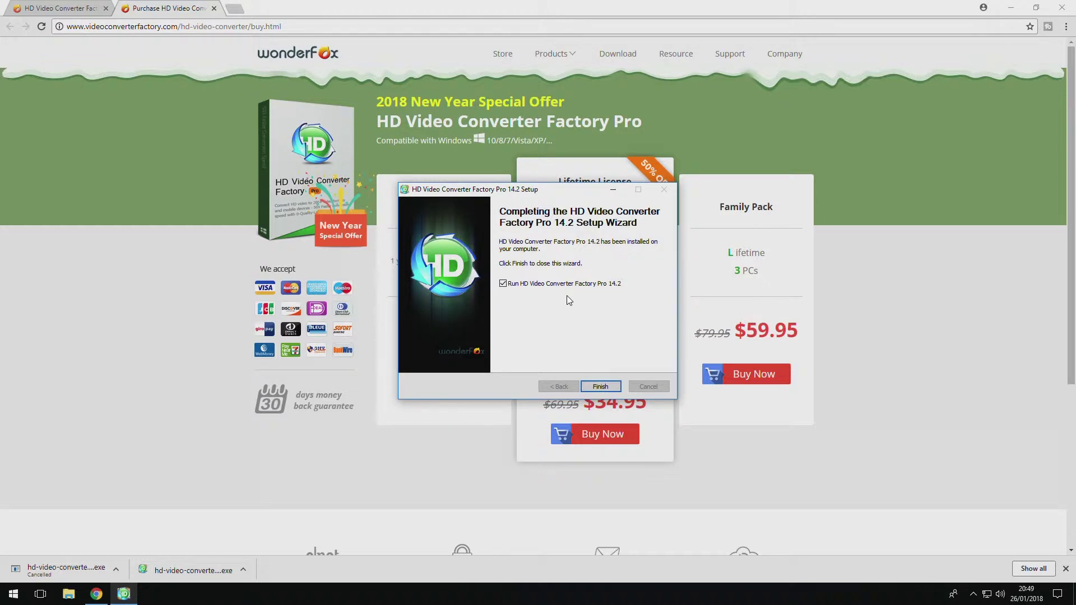
{"action": "left_click", "coordinate": [602, 386]}
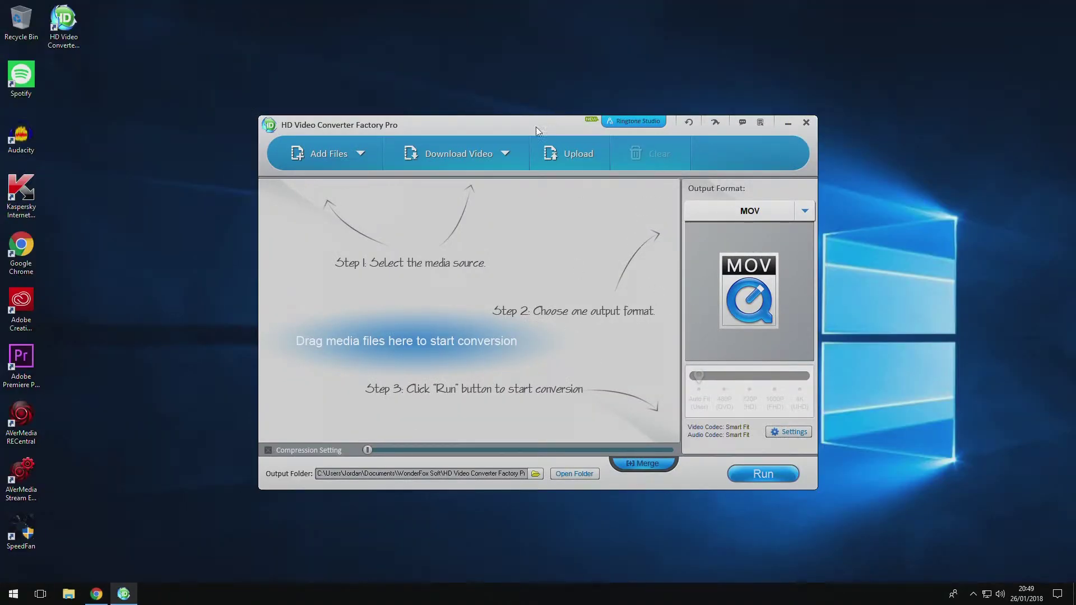
Step: Move the converter's main window up and to the right on the desktop
{"action": "left_click_drag", "start_coordinate": [536, 126], "coordinate": [635, 99]}
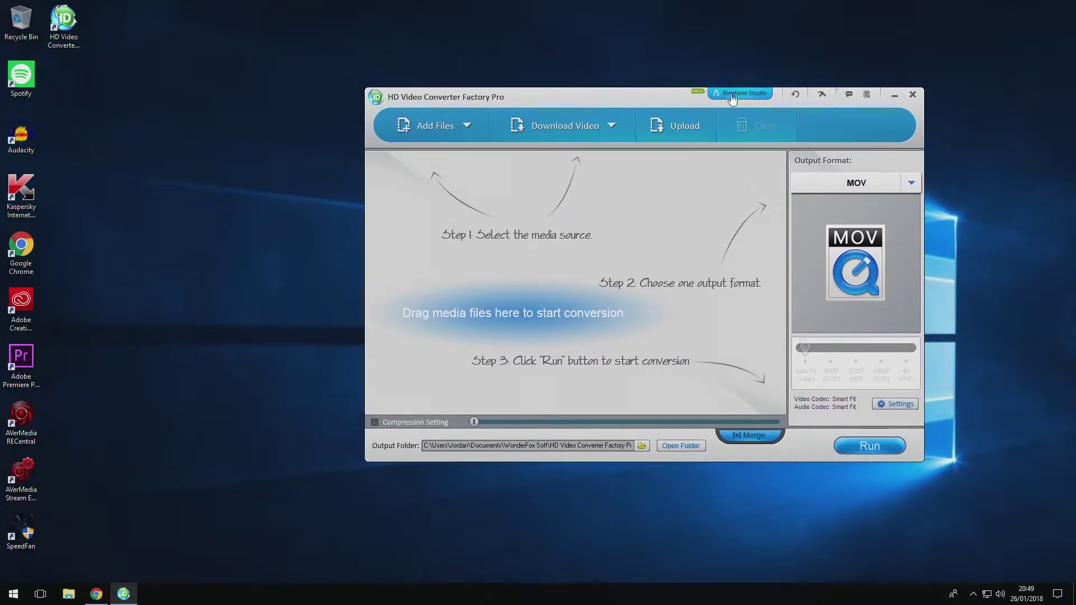
Step: Check the Add Files choices and the Fat32 New_1 clip's file properties
{"action": "left_click", "coordinate": [469, 125]}
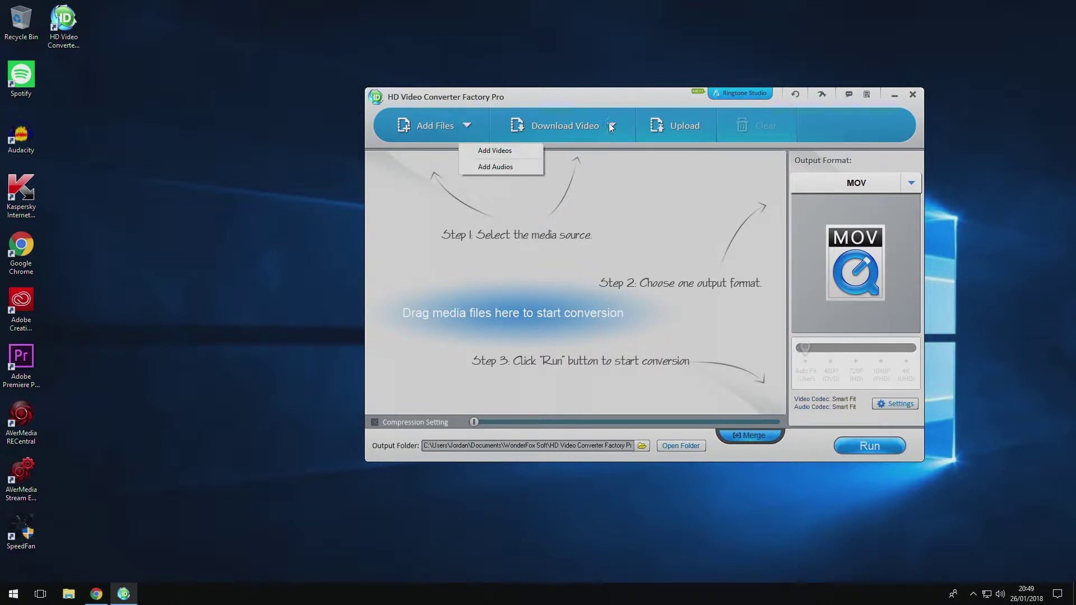
{"action": "left_click", "coordinate": [601, 103]}
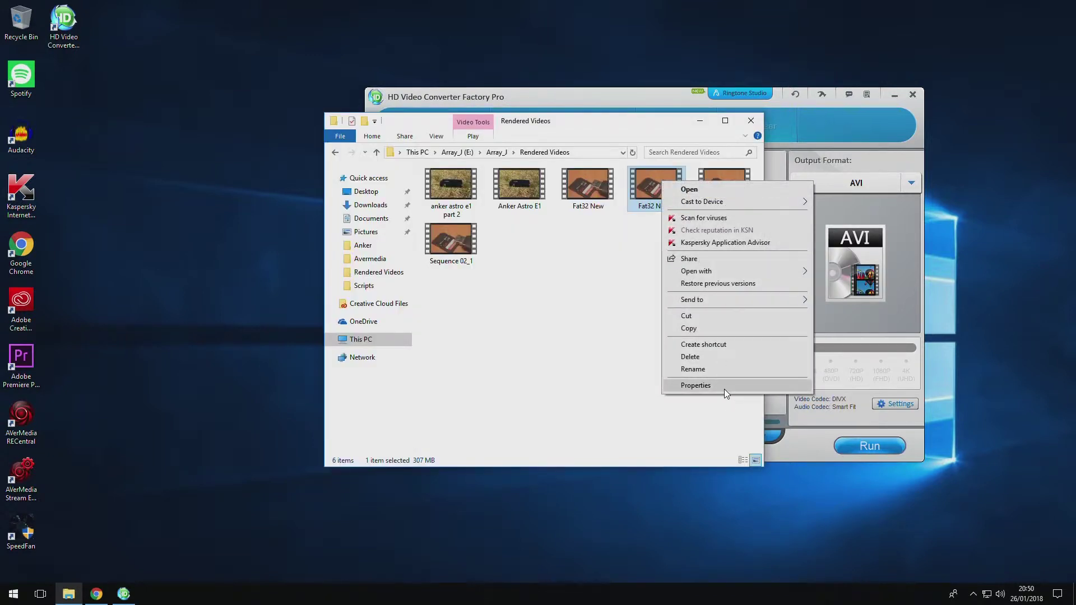
{"action": "left_click", "coordinate": [724, 387]}
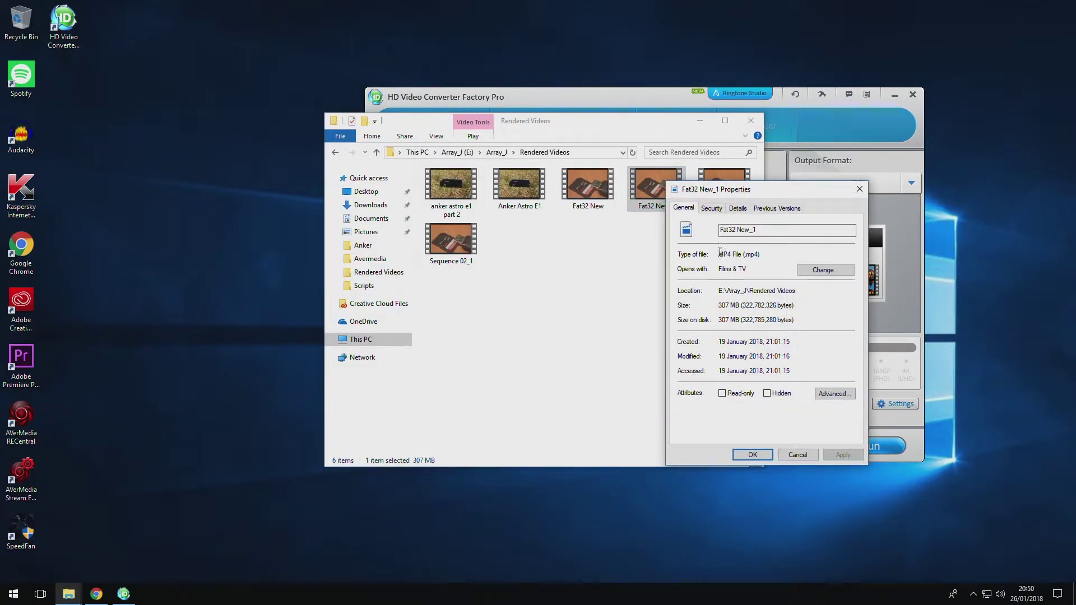
{"action": "left_click_drag", "start_coordinate": [718, 255], "coordinate": [775, 256]}
{"action": "left_click", "coordinate": [774, 256]}
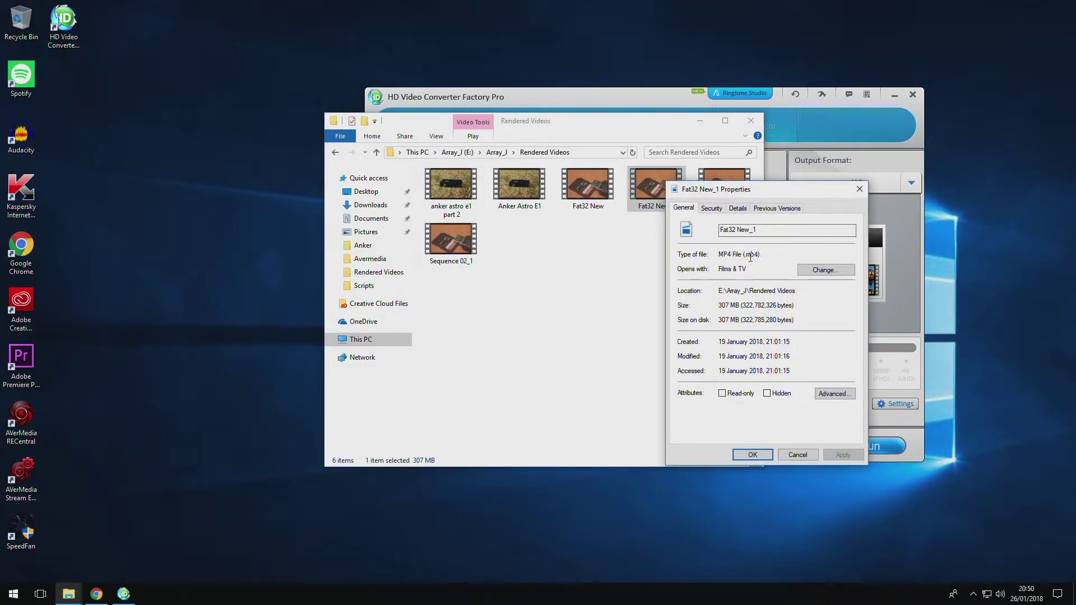
{"action": "left_click", "coordinate": [859, 189]}
Step: Drop Fat32 New_1 from File Explorer into the converter, then minimize Explorer
{"action": "left_click_drag", "start_coordinate": [686, 126], "coordinate": [792, 407]}
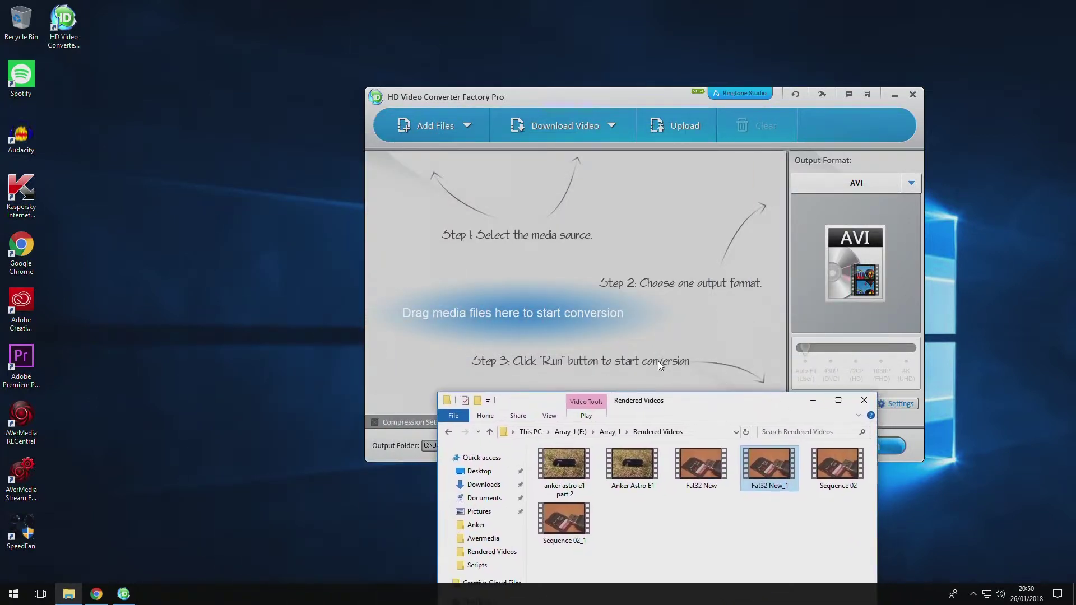
{"action": "left_click_drag", "start_coordinate": [786, 483], "coordinate": [533, 307]}
{"action": "left_click", "coordinate": [813, 401]}
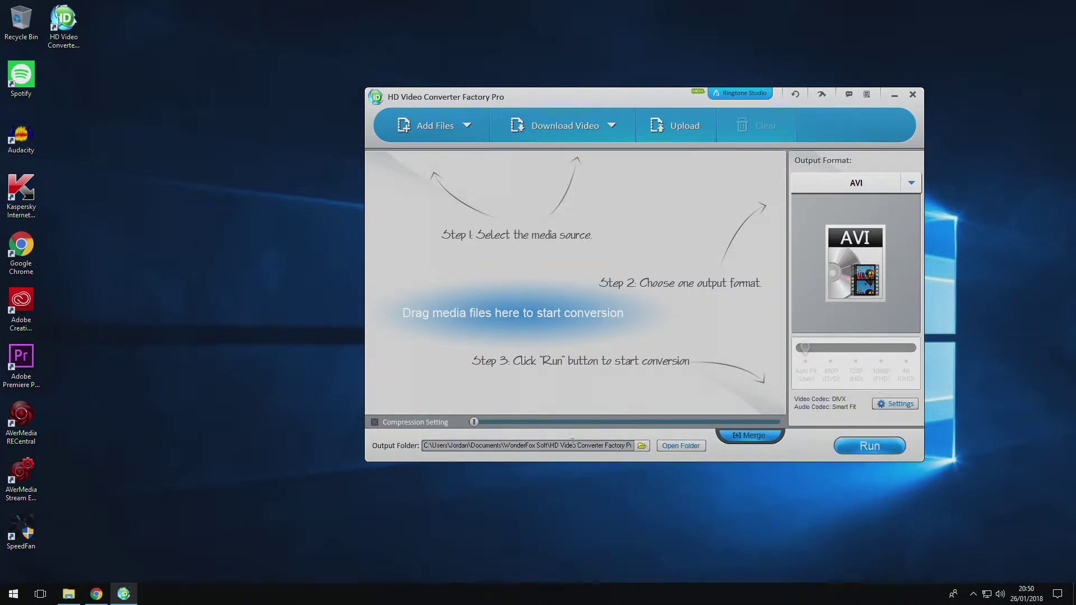
Step: Load Fat32 New_1 from the Rendered Videos folder through the Open dialog
{"action": "left_click", "coordinate": [471, 309]}
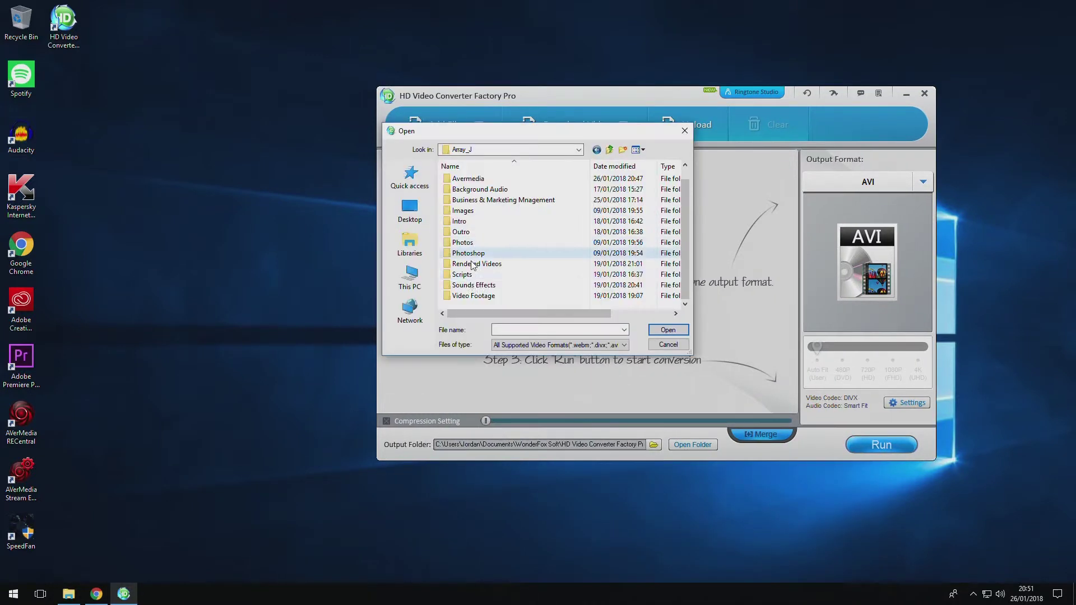
{"action": "double_click", "coordinate": [476, 264]}
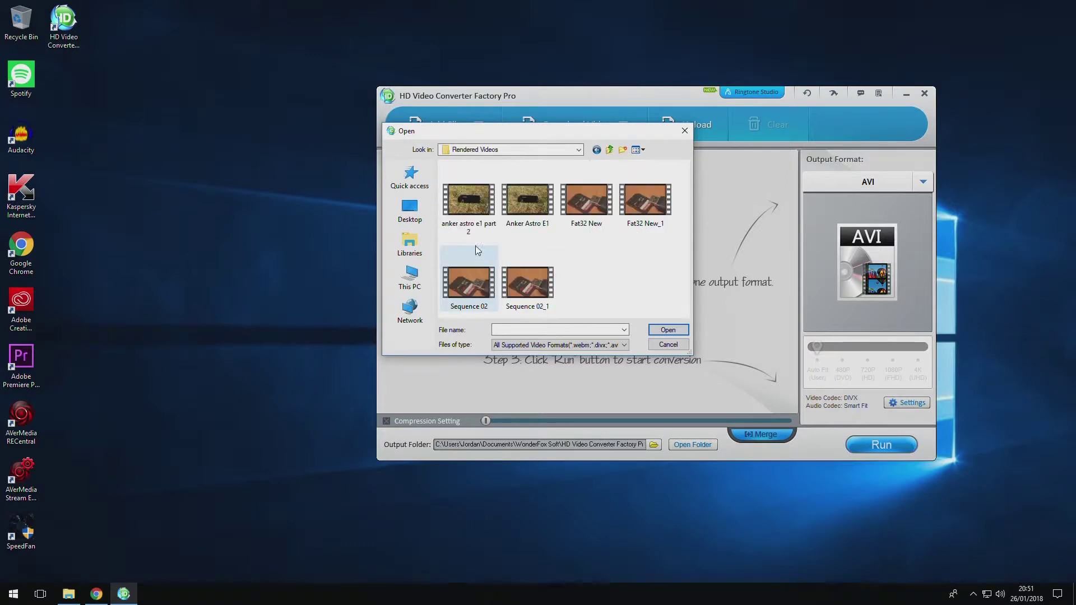
{"action": "left_click", "coordinate": [645, 202]}
{"action": "left_click", "coordinate": [664, 330]}
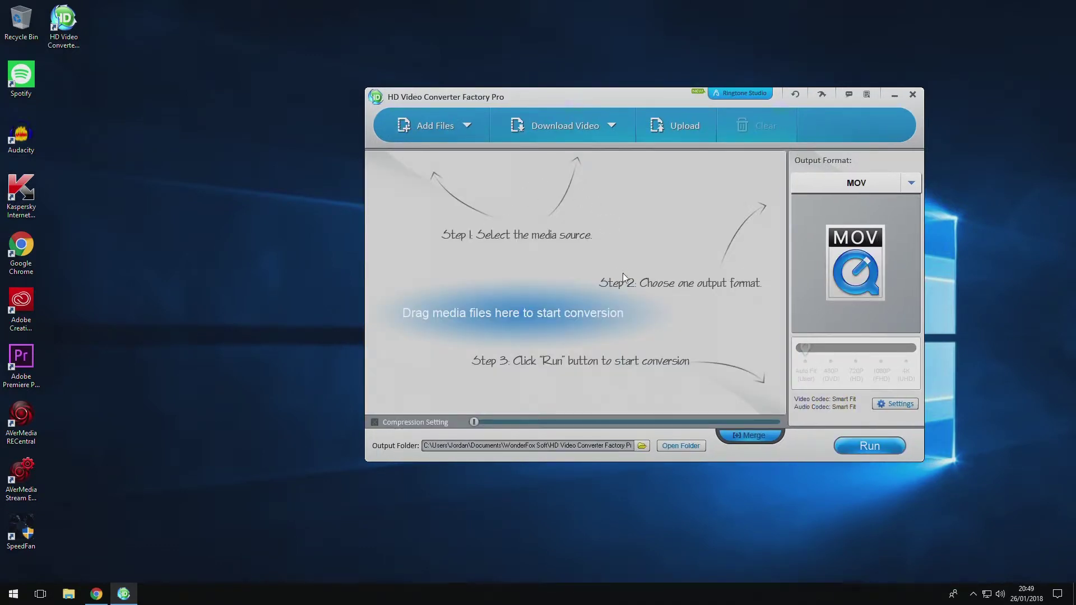
Step: Choose AVI from the output format list
{"action": "left_click", "coordinate": [904, 185]}
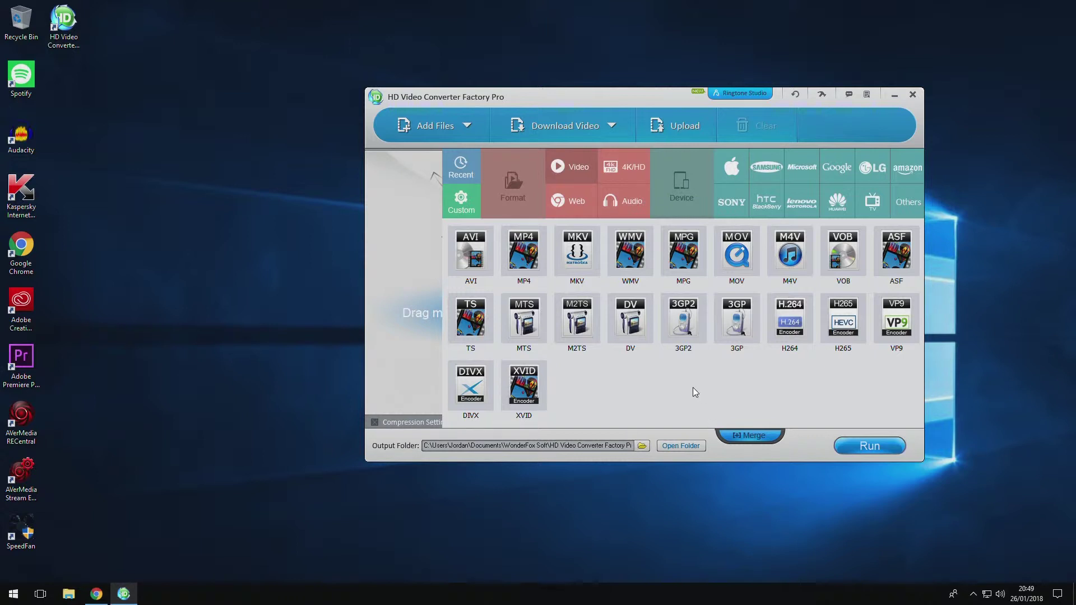
{"action": "left_click", "coordinate": [480, 262]}
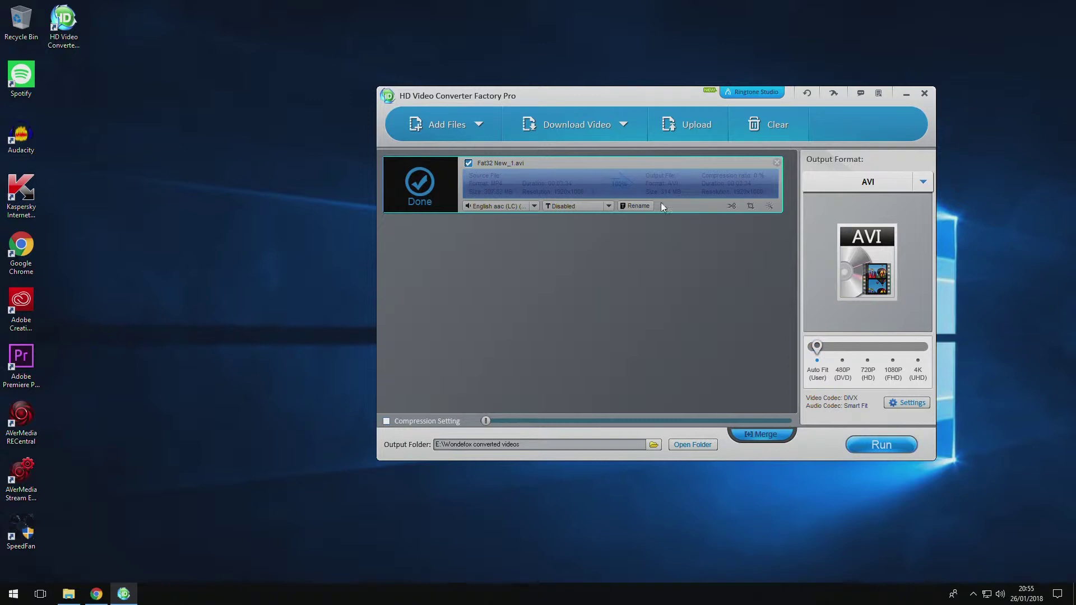
Step: Pick the Apple iPhone X device profile as the output format
{"action": "left_click", "coordinate": [903, 183]}
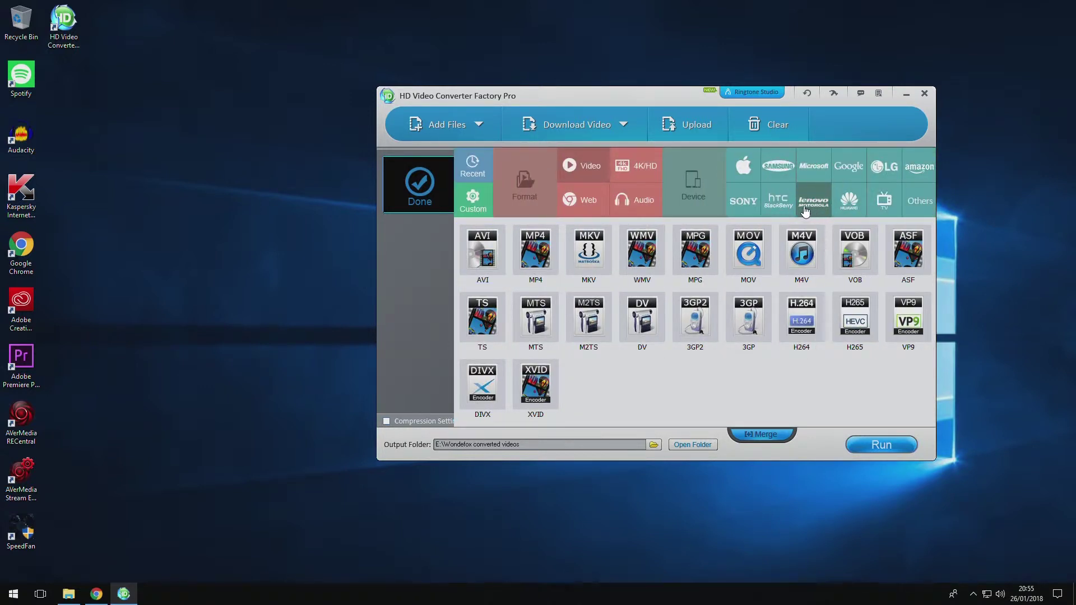
{"action": "left_click", "coordinate": [744, 167]}
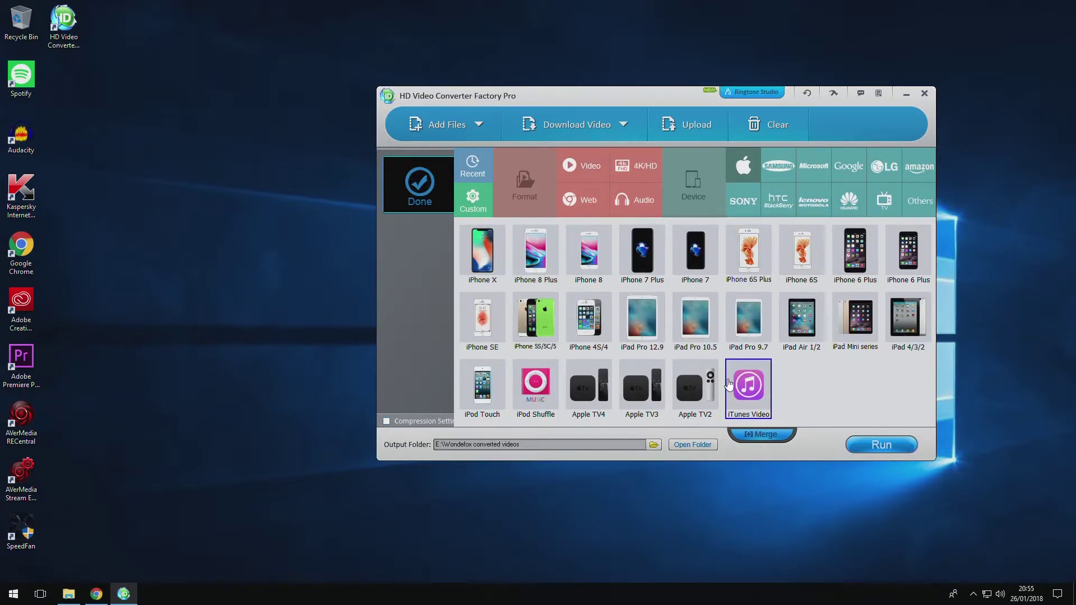
{"action": "left_click", "coordinate": [483, 253]}
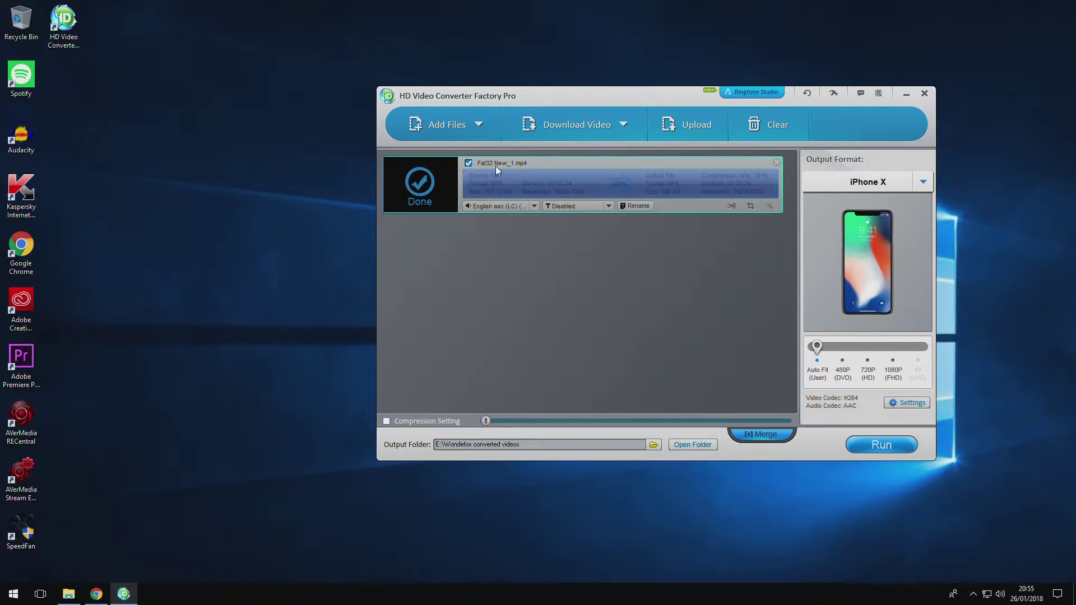
Step: Start converting Fat32 New_1 with the iPhone X profile
{"action": "left_click", "coordinate": [891, 448]}
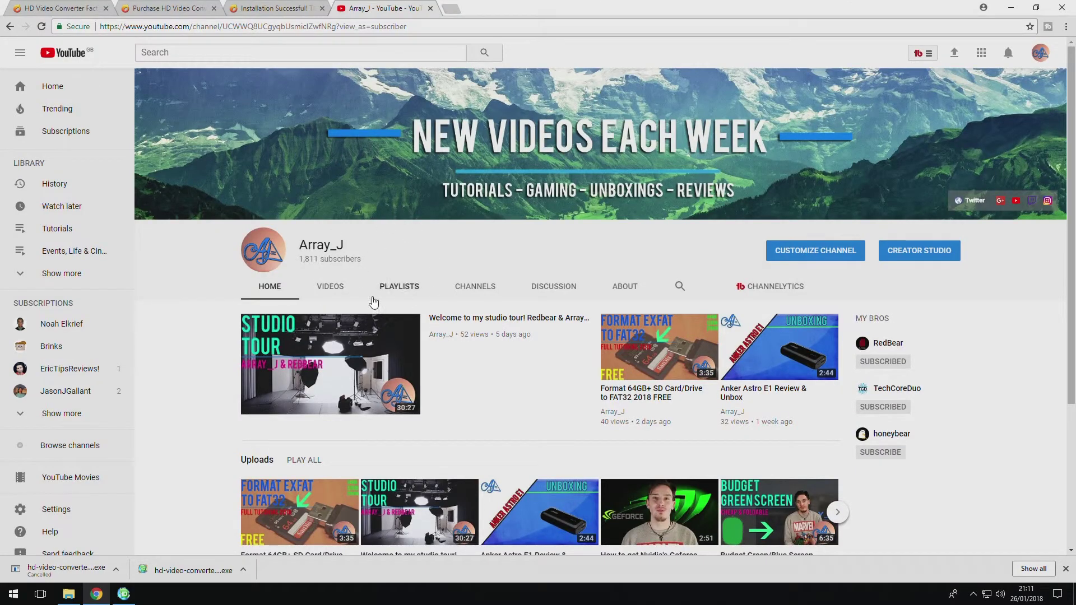
Step: Open the 'Format 64GB+ SD Card/Drive to FAT32 2018 FREE' video, pause the ad, and select its URL
{"action": "scroll", "coordinate": [375, 270], "scroll_direction": "down", "scroll_amount": 2}
{"action": "left_click", "coordinate": [640, 255]}
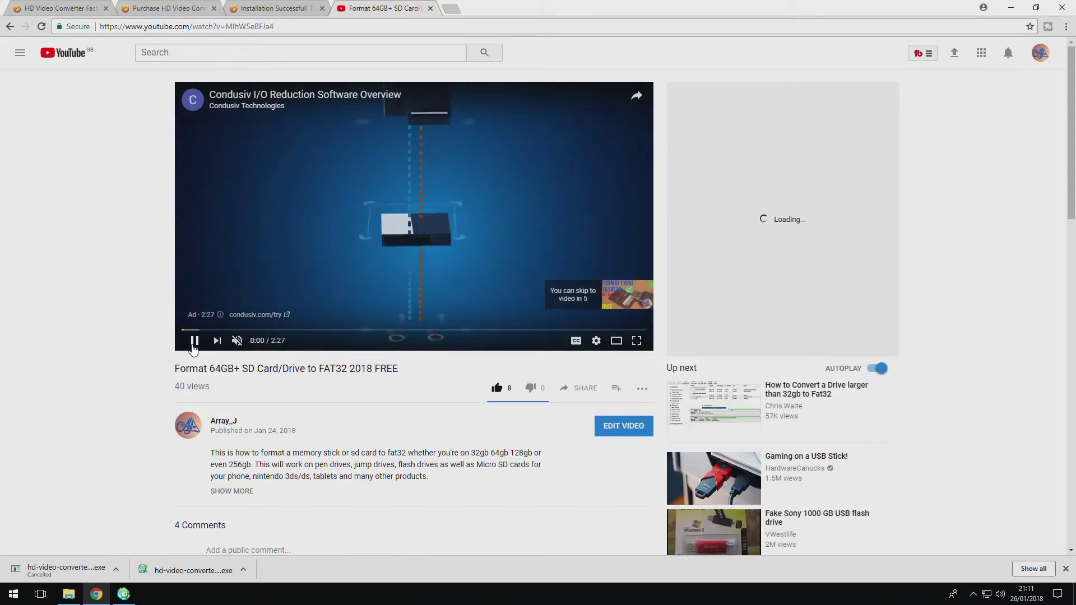
{"action": "left_click", "coordinate": [195, 343]}
{"action": "left_click", "coordinate": [217, 26]}
{"action": "key", "text": "ctrl+c"}
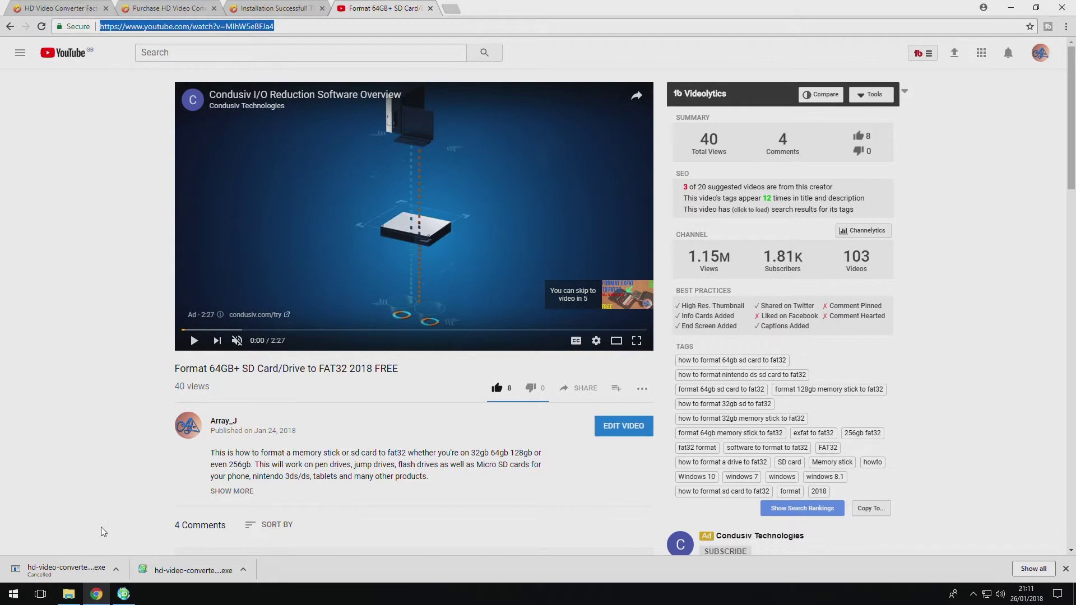
Step: Restore the converter and paste the YouTube URL into the download field
{"action": "left_click", "coordinate": [123, 594]}
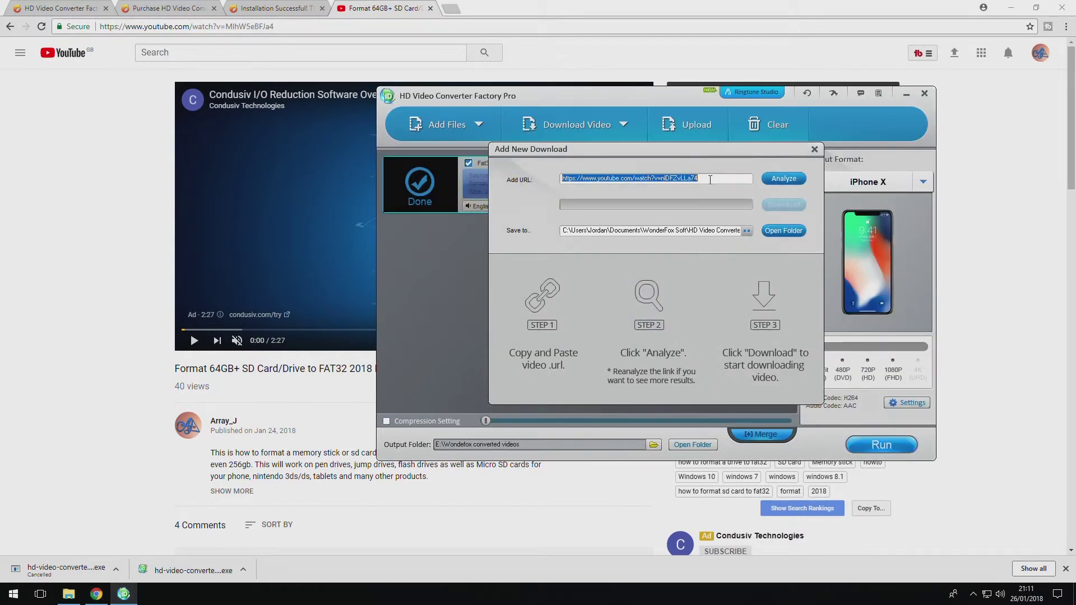
{"action": "key", "text": "BackSpace"}
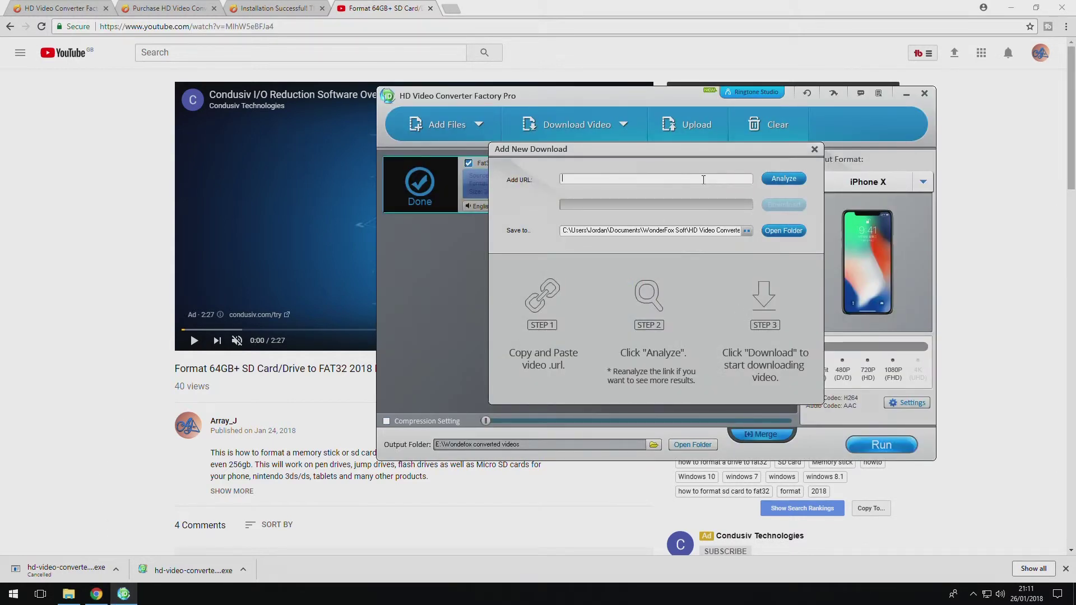
{"action": "key", "text": "ctrl+v"}
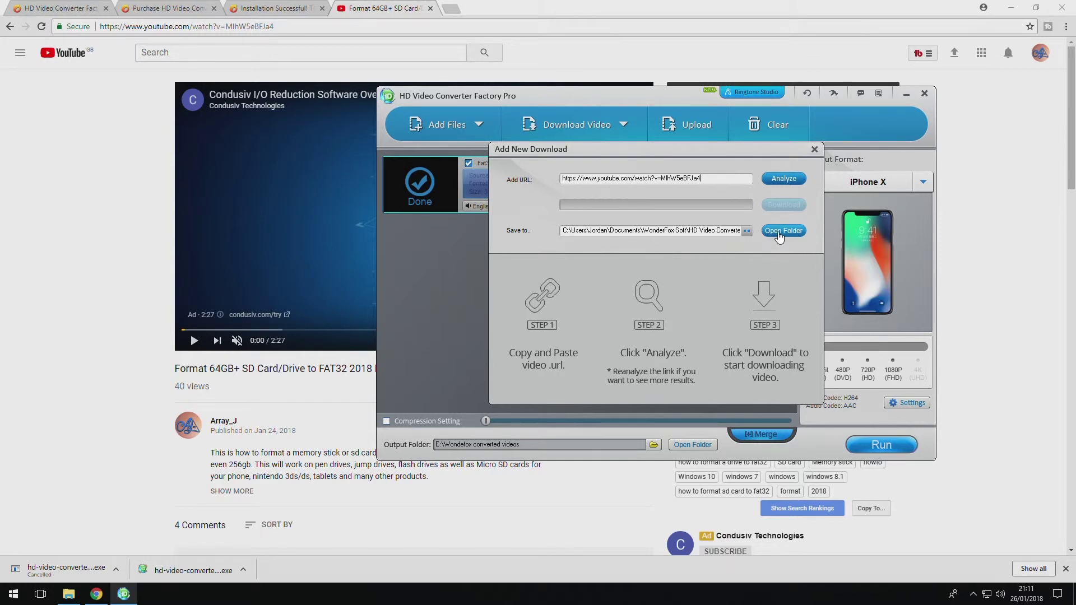
Step: Check the E:\Wondefox converted videos save folder, then analyse the pasted link
{"action": "left_click", "coordinate": [783, 231]}
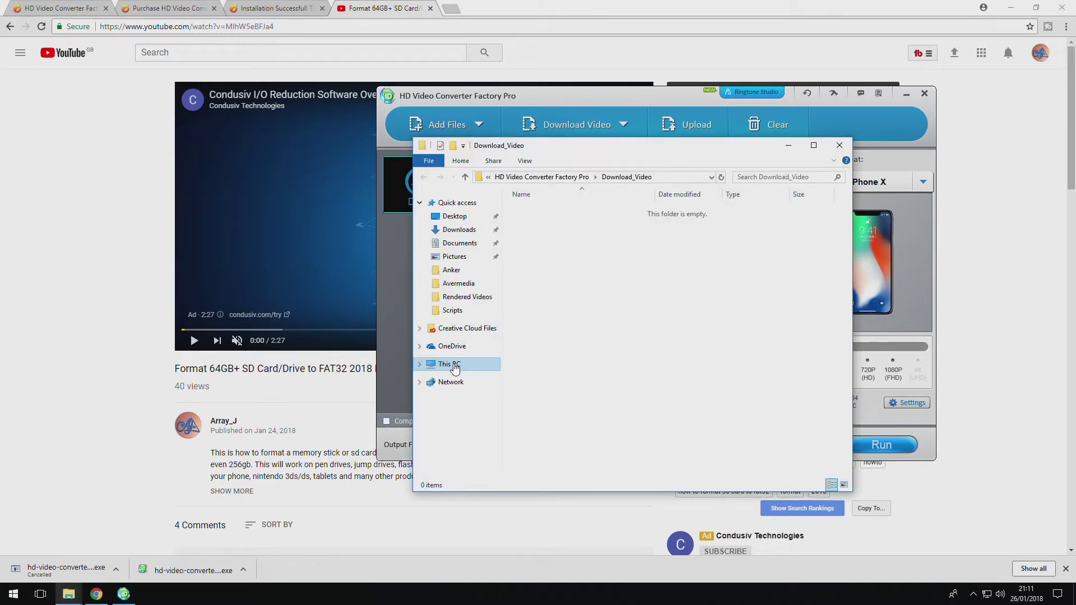
{"action": "left_click", "coordinate": [454, 367]}
{"action": "double_click", "coordinate": [578, 403]}
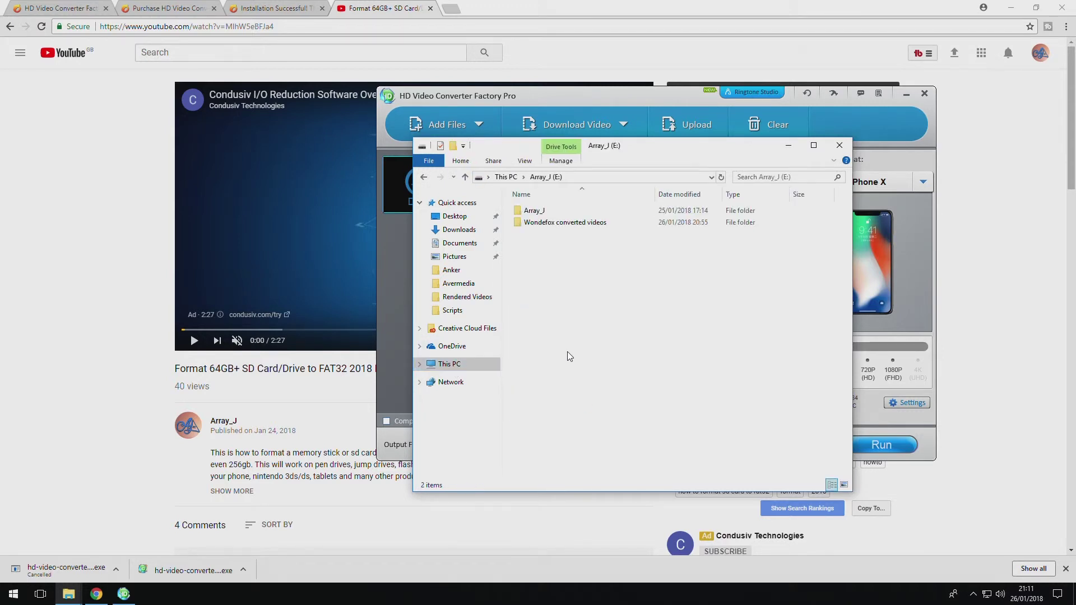
{"action": "left_click", "coordinate": [567, 224]}
{"action": "double_click", "coordinate": [567, 226]}
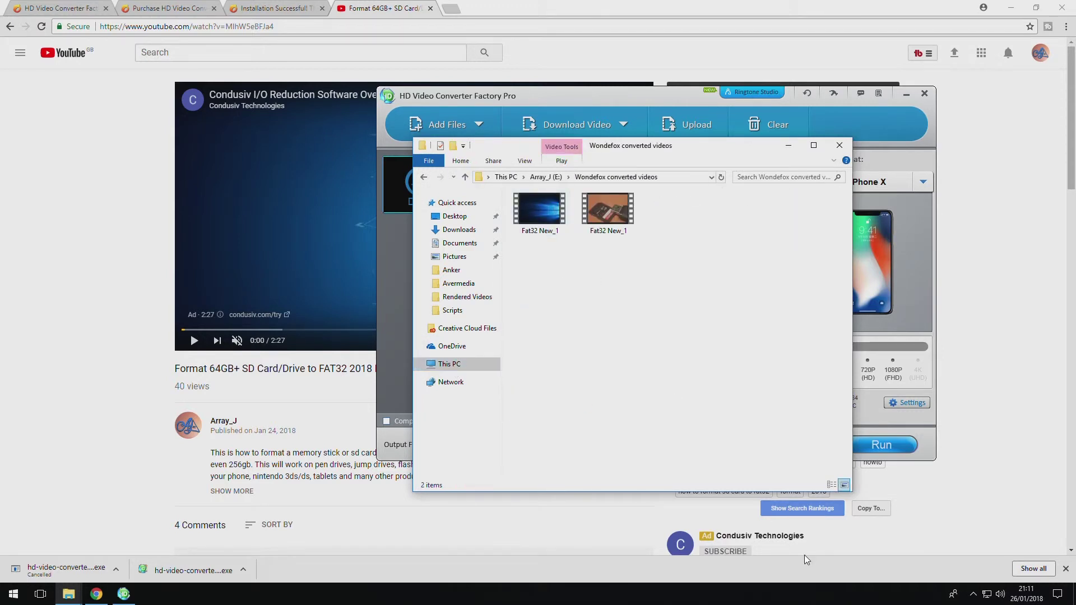
{"action": "left_click", "coordinate": [840, 145]}
{"action": "left_click", "coordinate": [784, 180]}
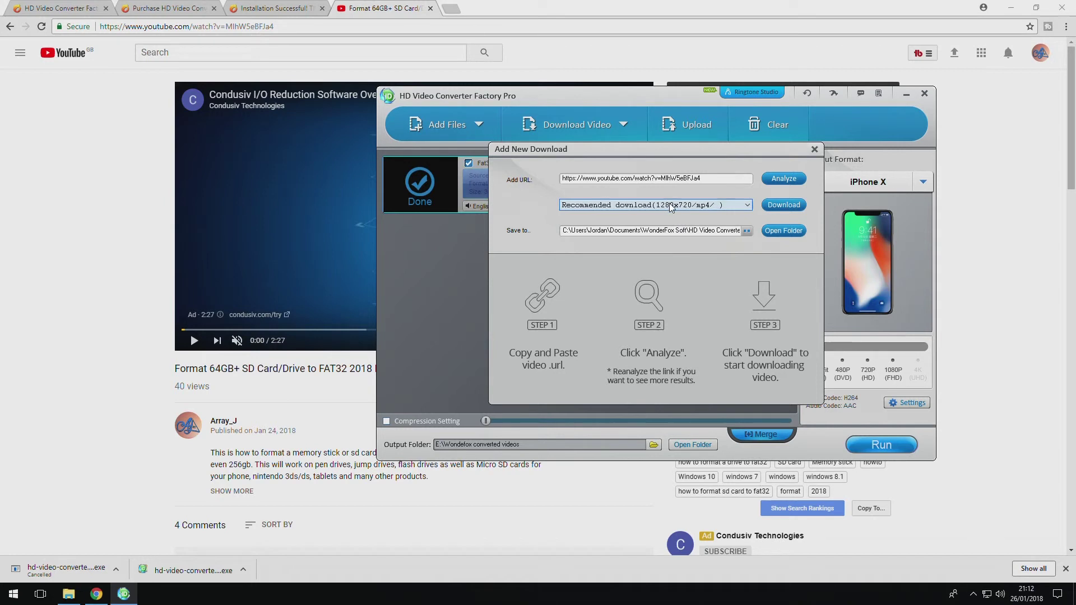
Step: Pick 1920x1080 MP4 as the resolution for the FAT32 SD card video and queue its download
{"action": "left_click", "coordinate": [750, 212]}
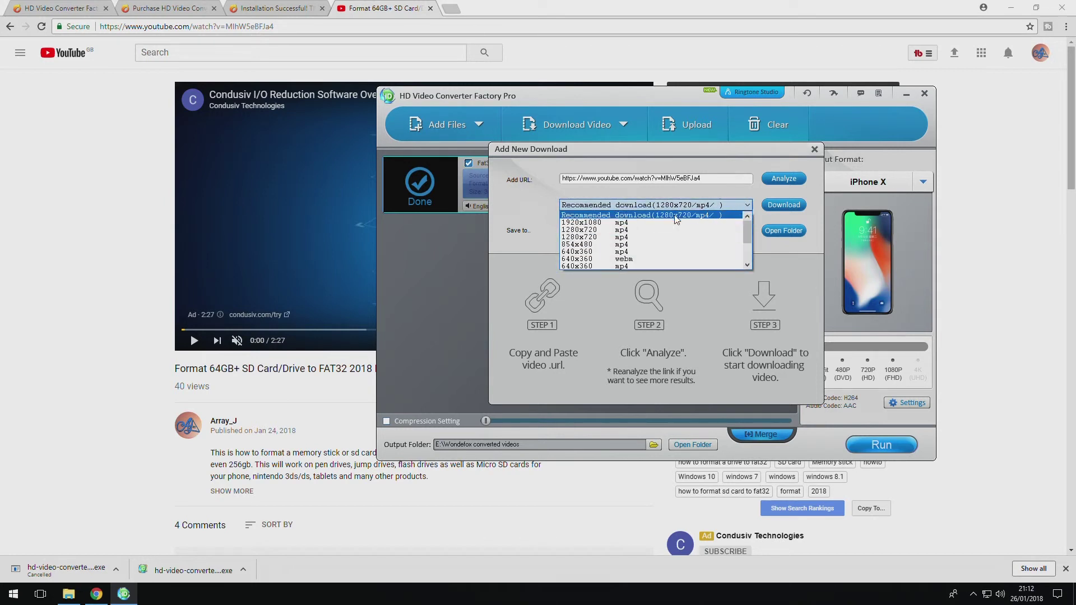
{"action": "scroll", "coordinate": [624, 229], "scroll_direction": "down", "scroll_amount": 3}
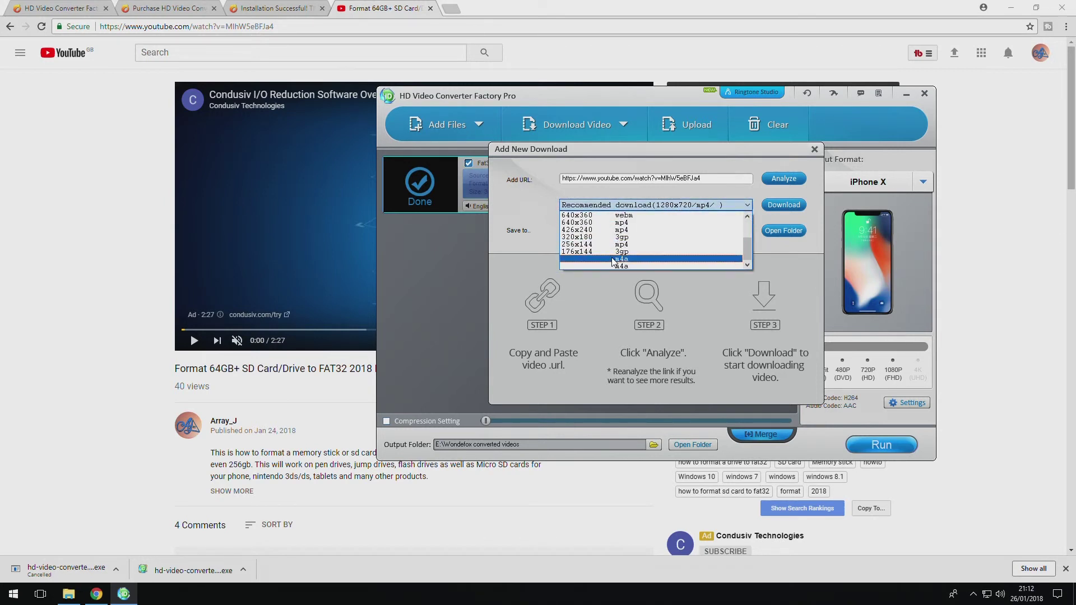
{"action": "scroll", "coordinate": [620, 249], "scroll_direction": "up", "scroll_amount": 3}
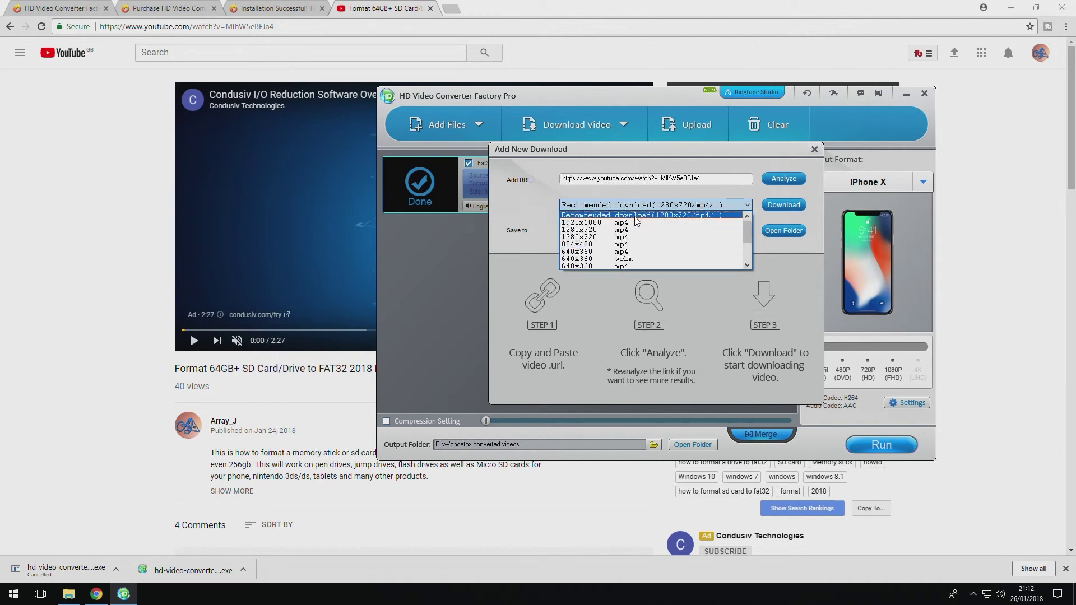
{"action": "left_click", "coordinate": [636, 225]}
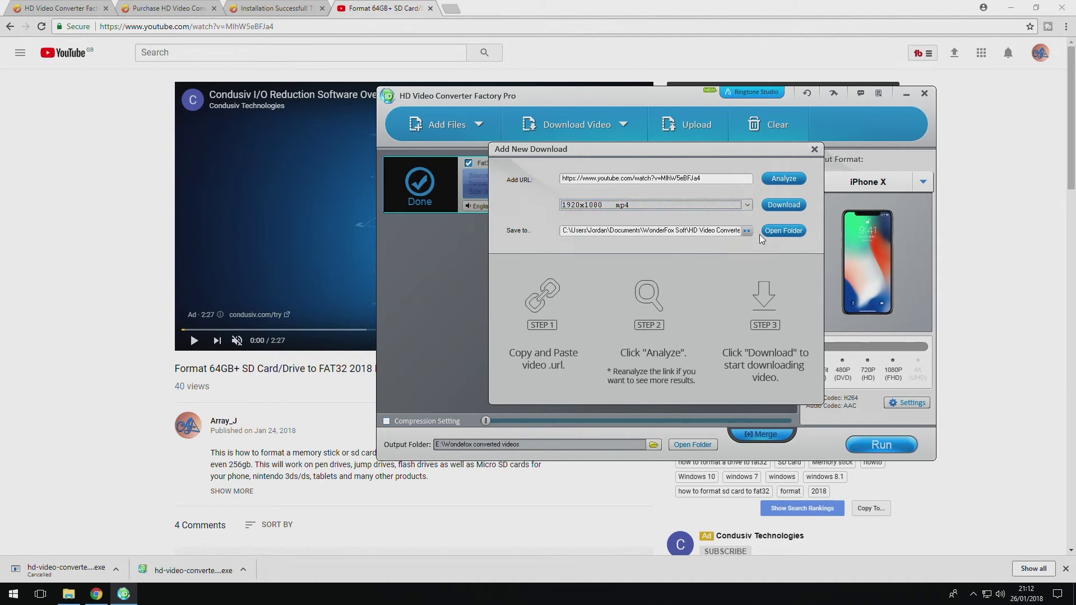
{"action": "left_click", "coordinate": [784, 206]}
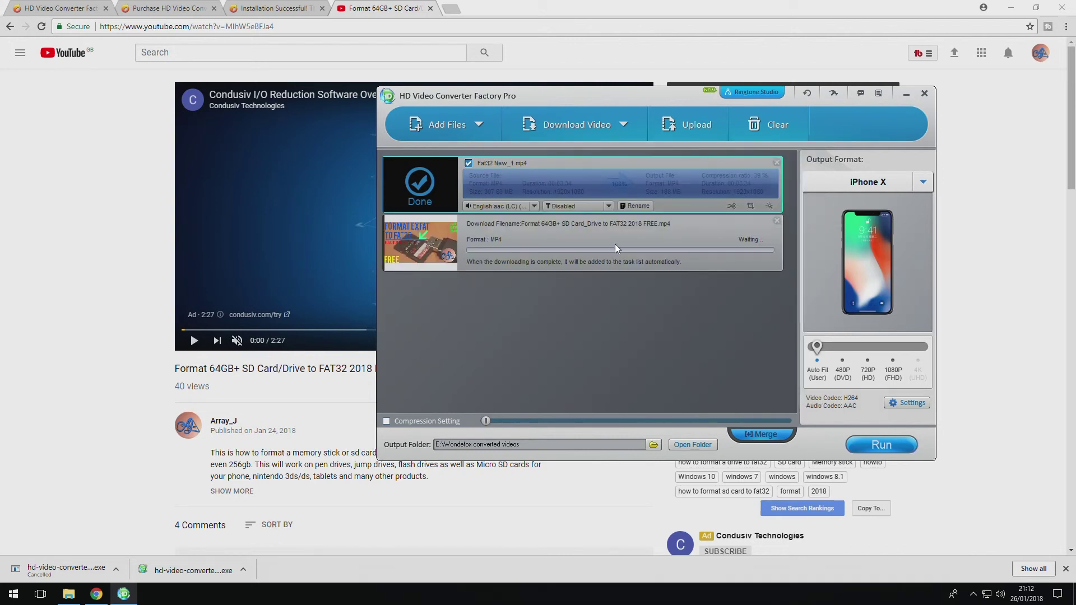